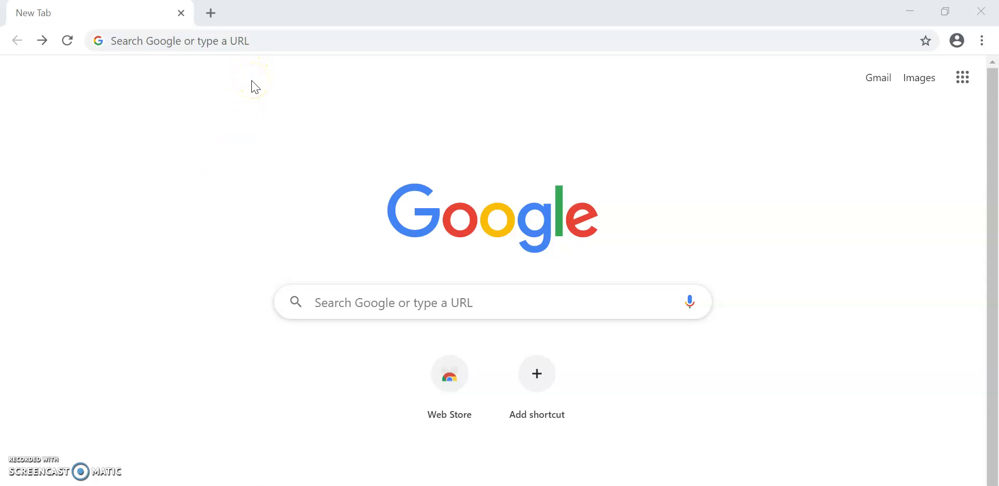
Sign in to Microsoft Teams with the saved school account by entering its account password
left_click(252, 47)
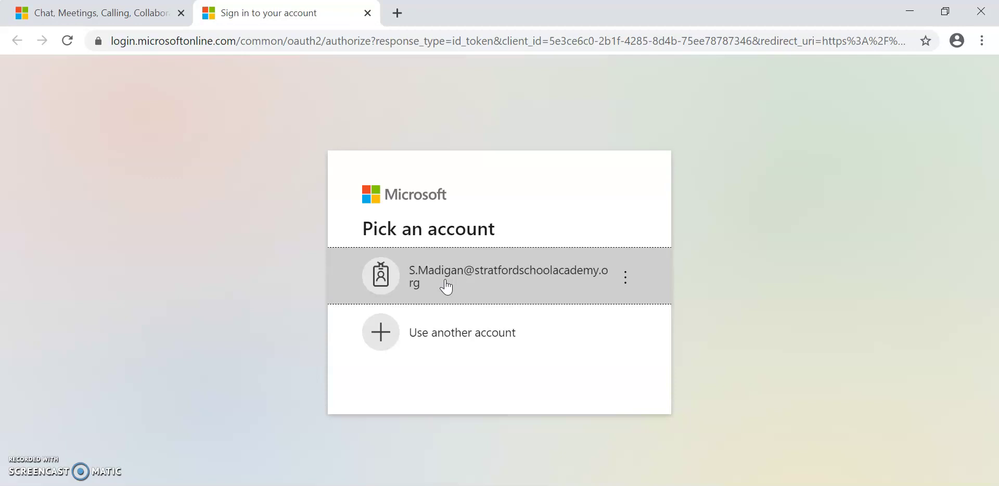
left_click(446, 286)
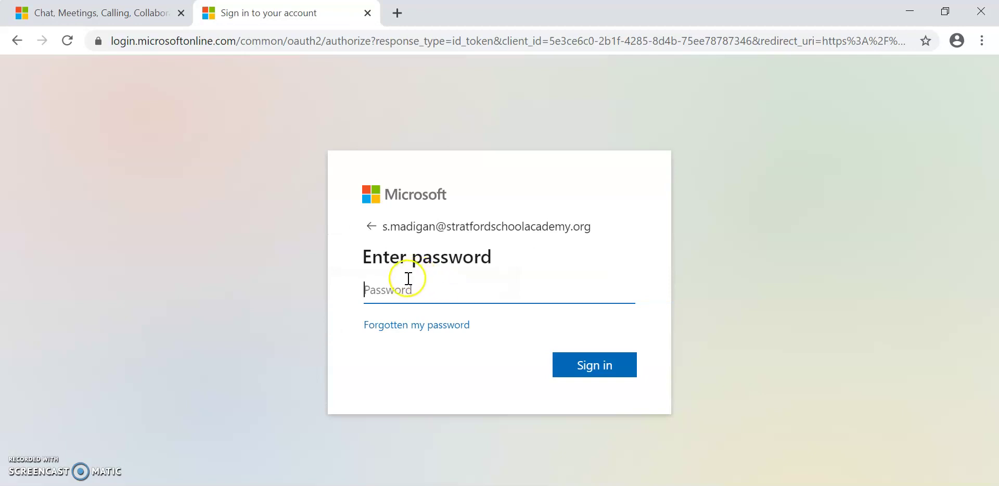
left_click(414, 292)
type("•••••••••")
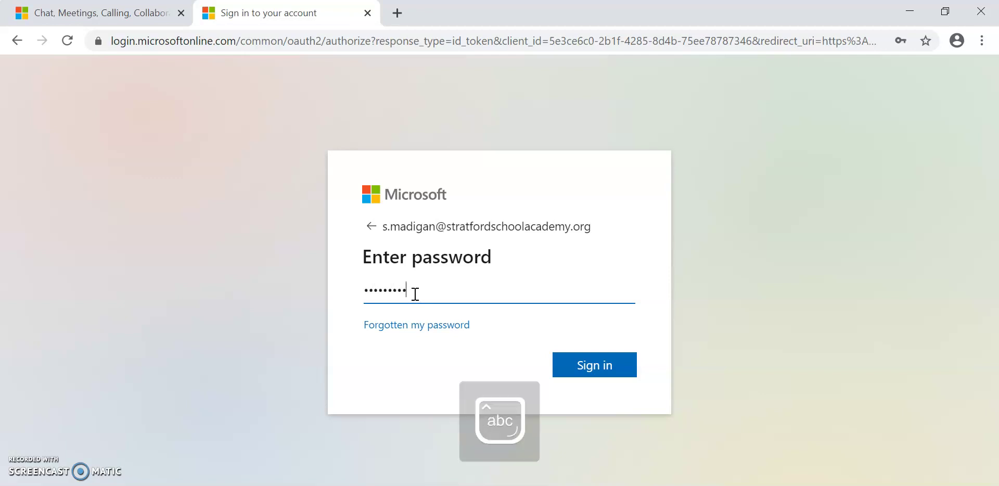
type("••")
key("Return")
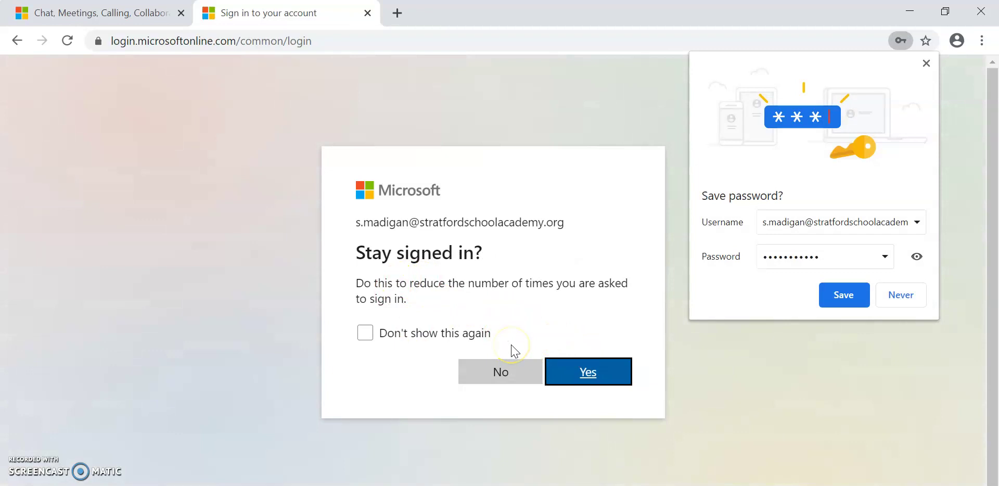
Choose to stay signed in, dismiss the browser's offer to save the password, and continue to the Teams web app
left_click(573, 373)
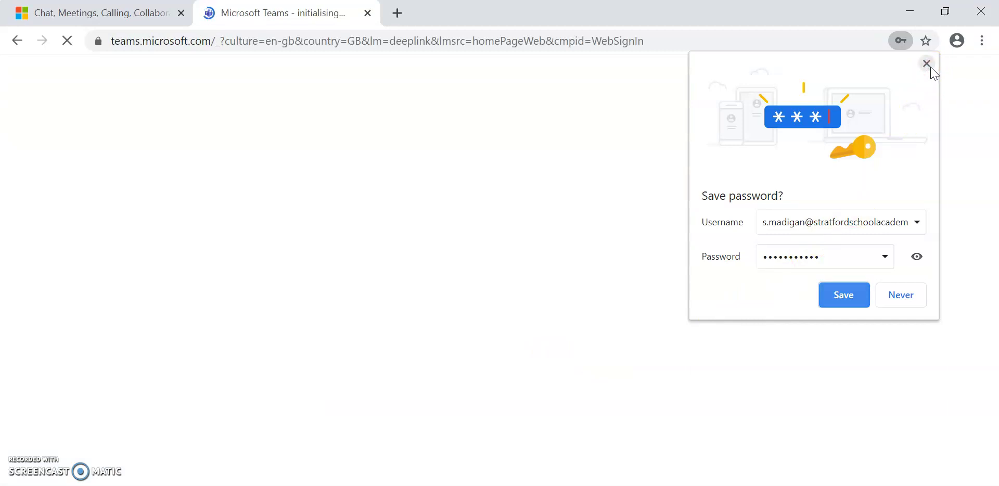
left_click(932, 71)
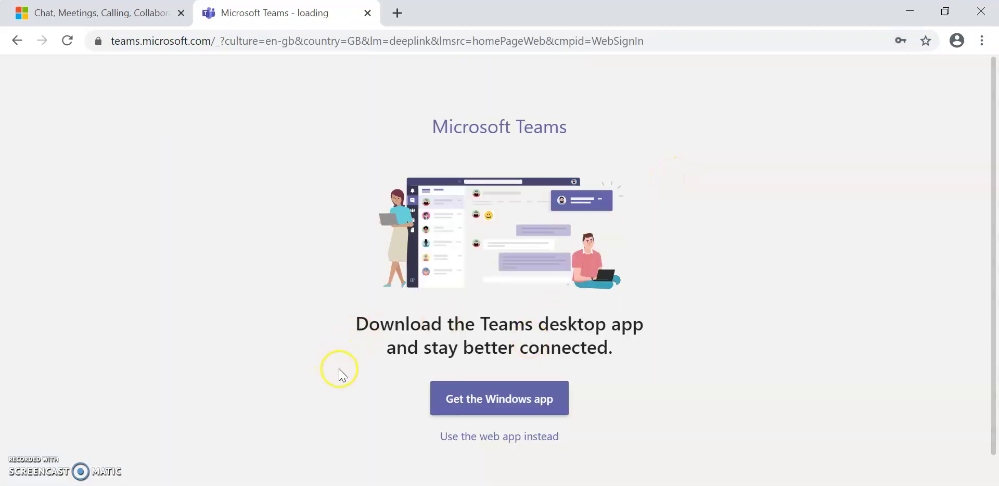
left_click(442, 436)
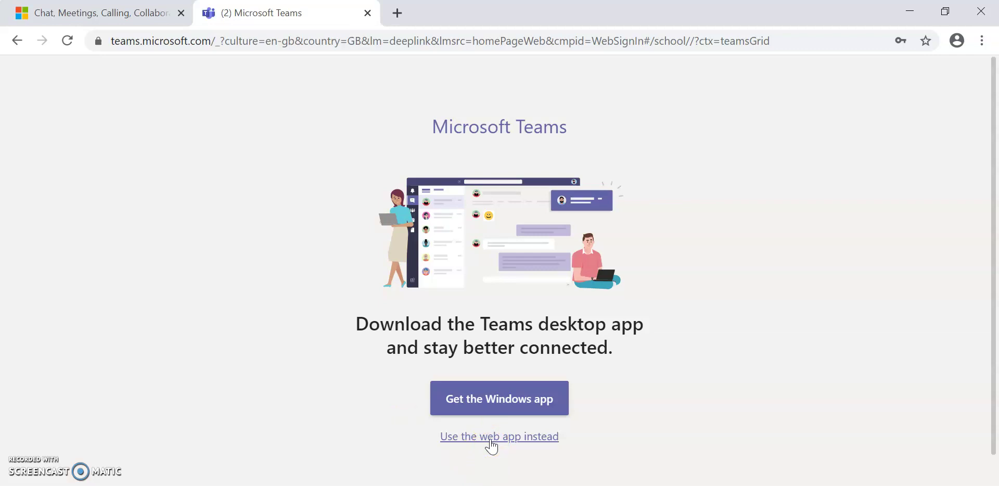
left_click(491, 437)
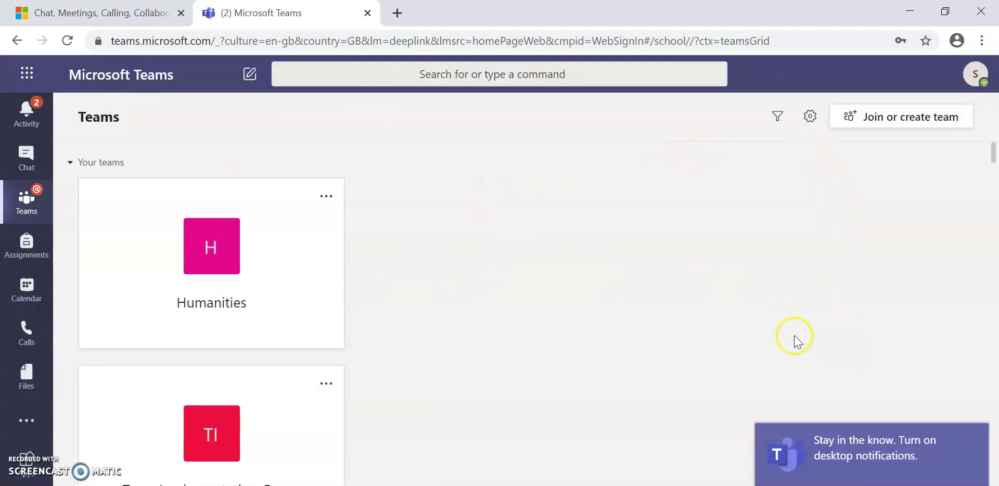
Look at the Grid and List layout options in the general settings and close the settings
left_click(805, 122)
left_click(826, 171)
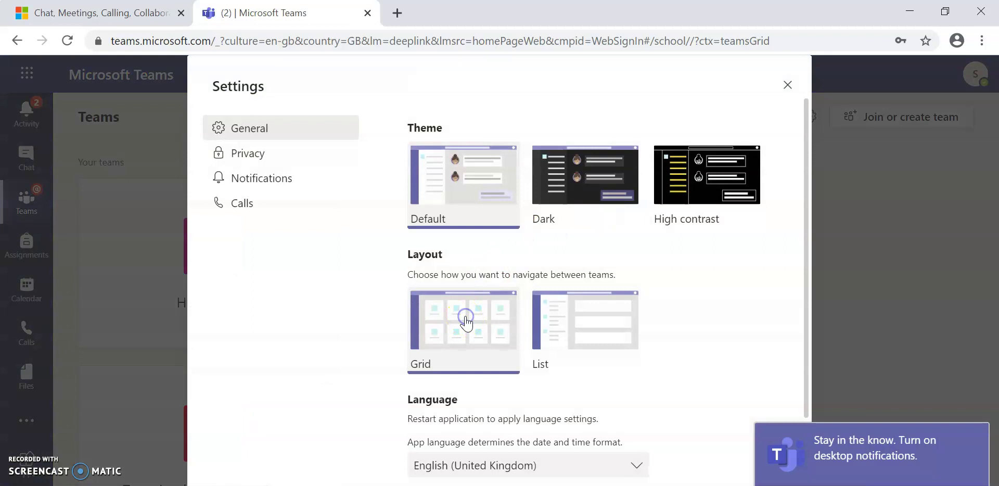
left_click(787, 85)
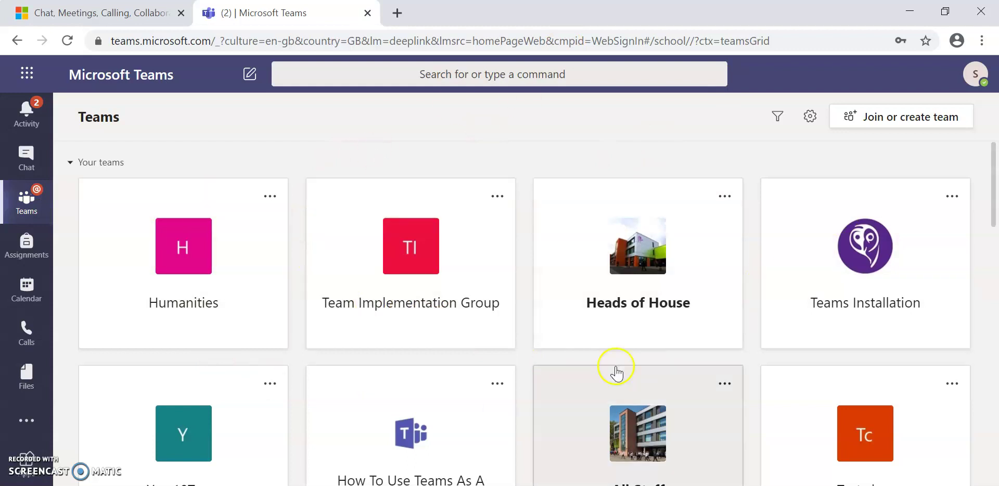
Find the 10w-En5-F2F team among the team tiles and open it
scroll(451, 312, "down", 7)
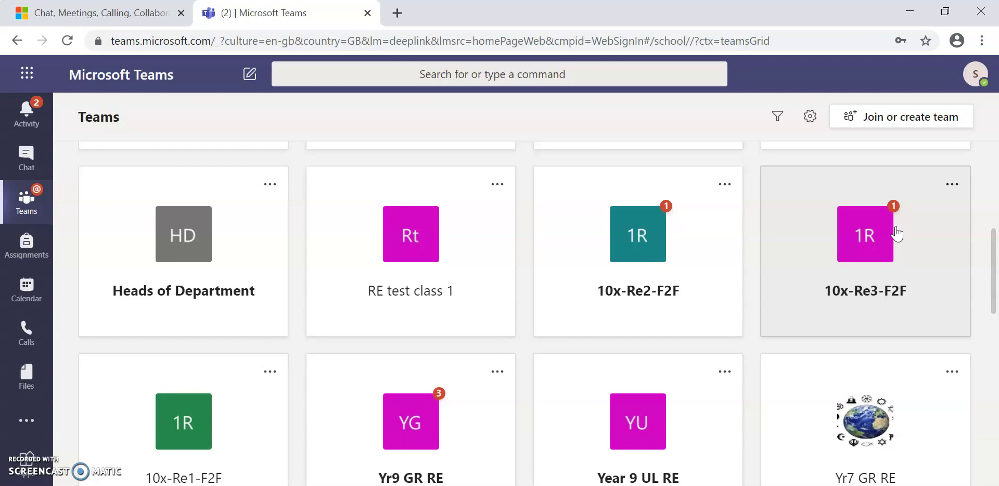
scroll(713, 261, "down", 10)
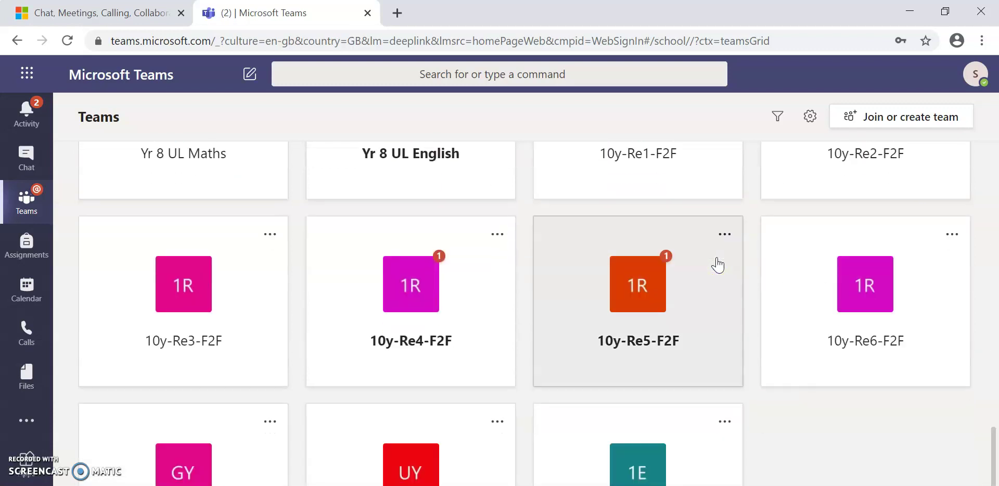
scroll(718, 265, "down", 2)
left_click(630, 390)
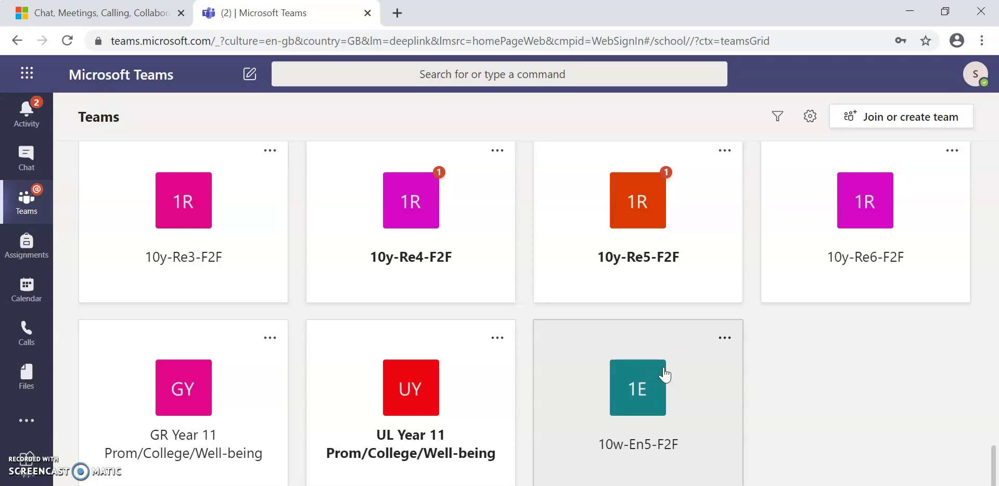
left_click(665, 367)
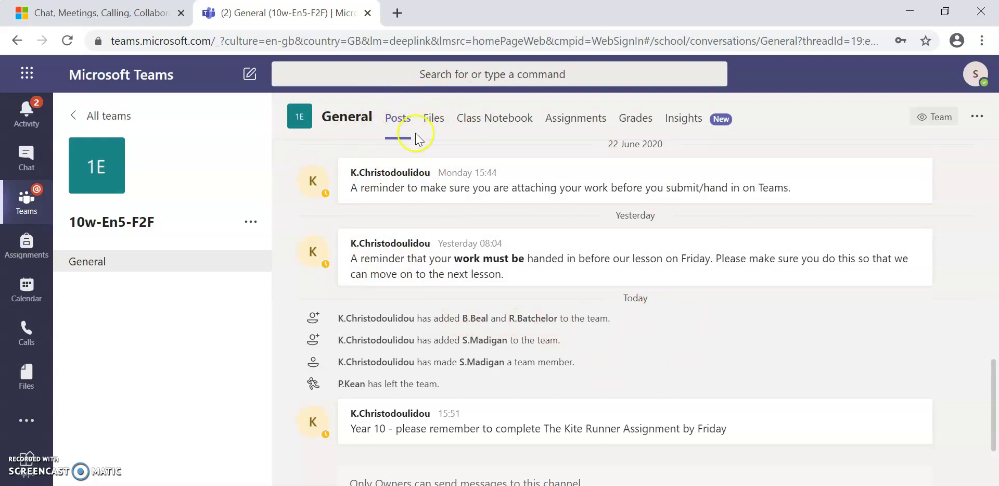
Open Assignment 1- The Kite Runner Q1-4 from its post in the General channel and read the PowerPoint download instruction
scroll(439, 260, "up", 6)
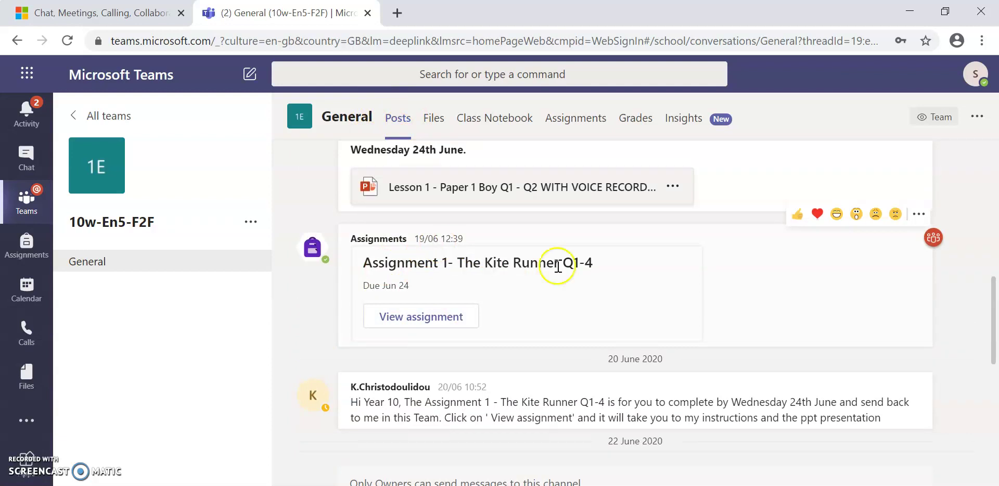
left_click(460, 325)
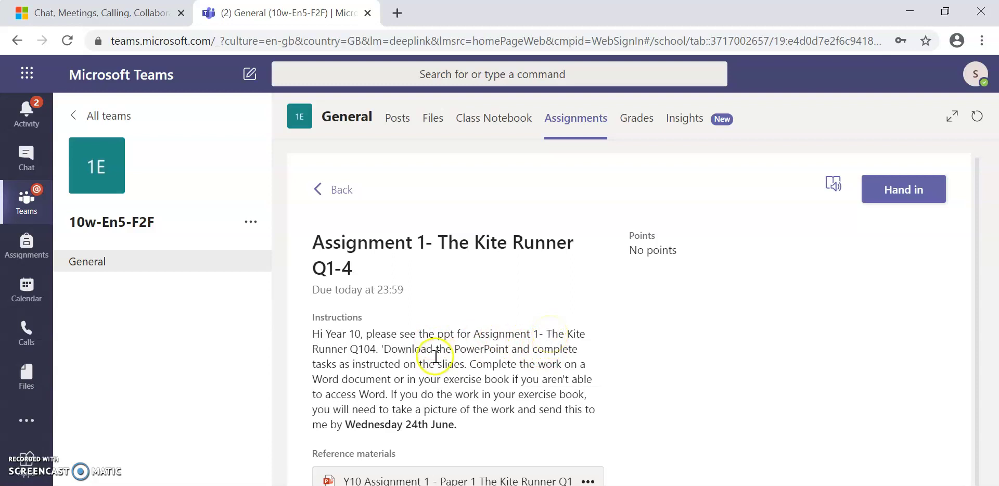
left_click(388, 348)
left_click_drag(388, 349, 570, 349)
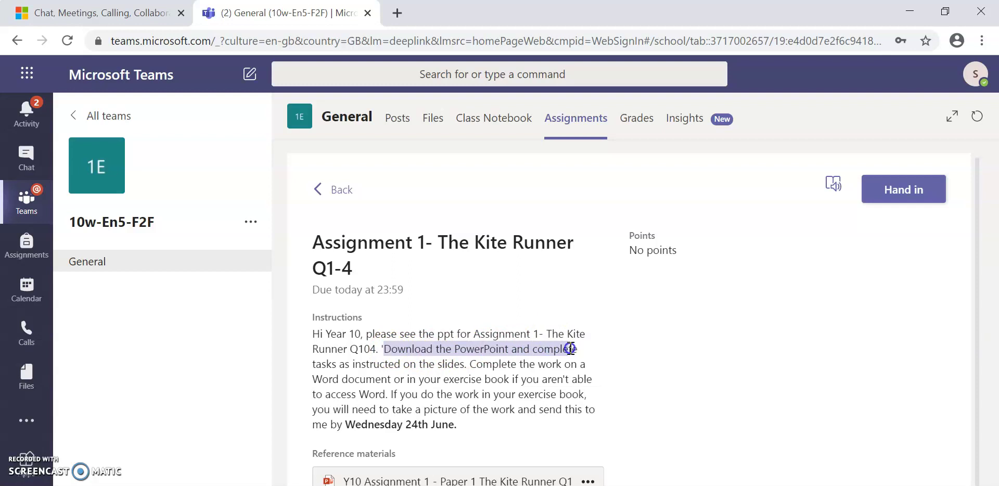
left_click(570, 349)
Examine the open and download options for the reference PowerPoint and review the instructions about completing the work in Word
scroll(569, 347, "down", 1)
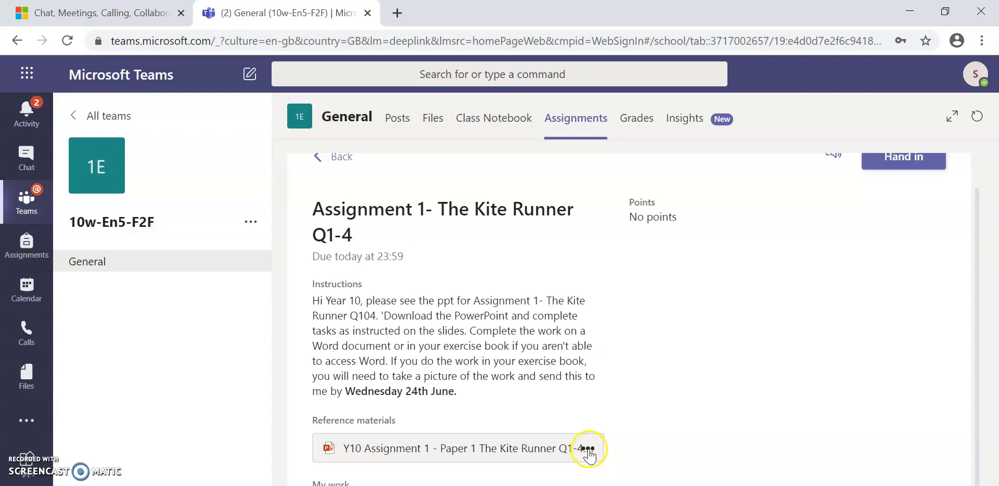
left_click(587, 448)
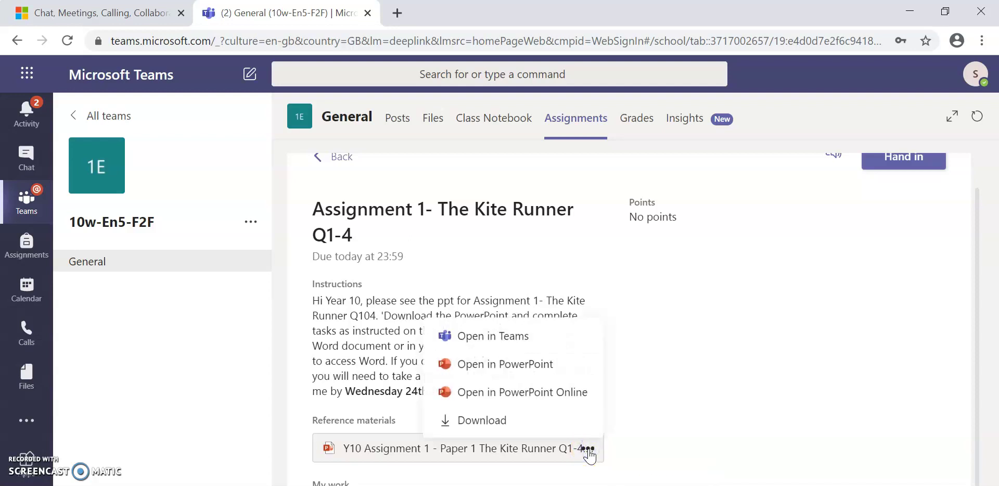
left_click(676, 441)
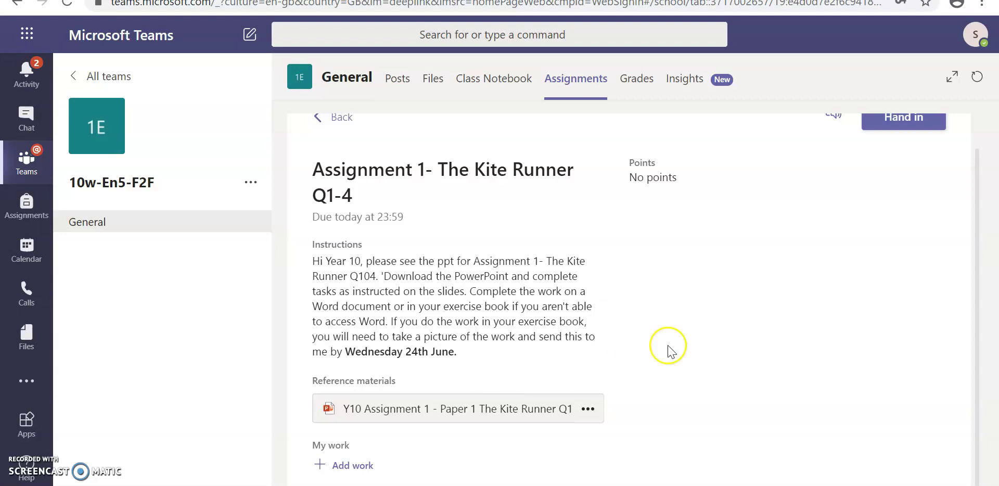
scroll(669, 347, "up", 1)
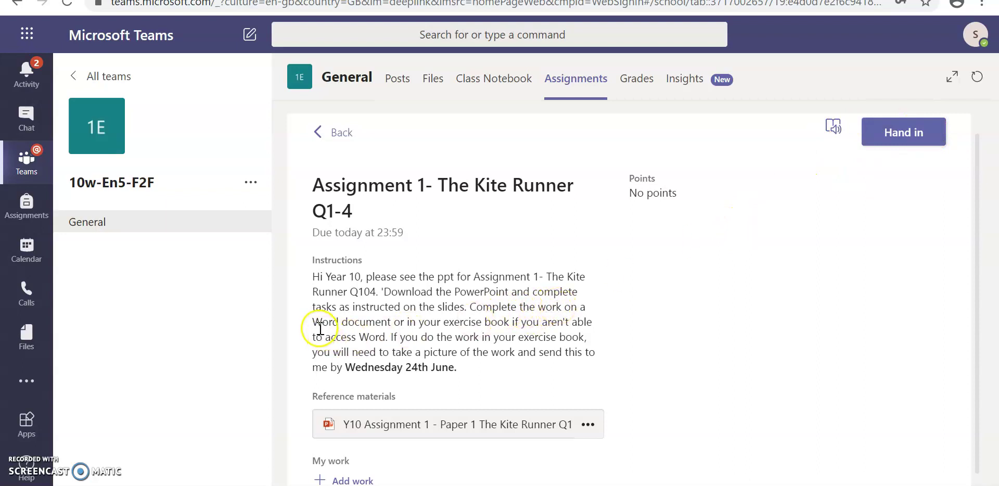
mouse_move(322, 322)
left_mouse_down()
mouse_move(389, 323)
mouse_move(312, 322)
left_mouse_up()
left_click(445, 344)
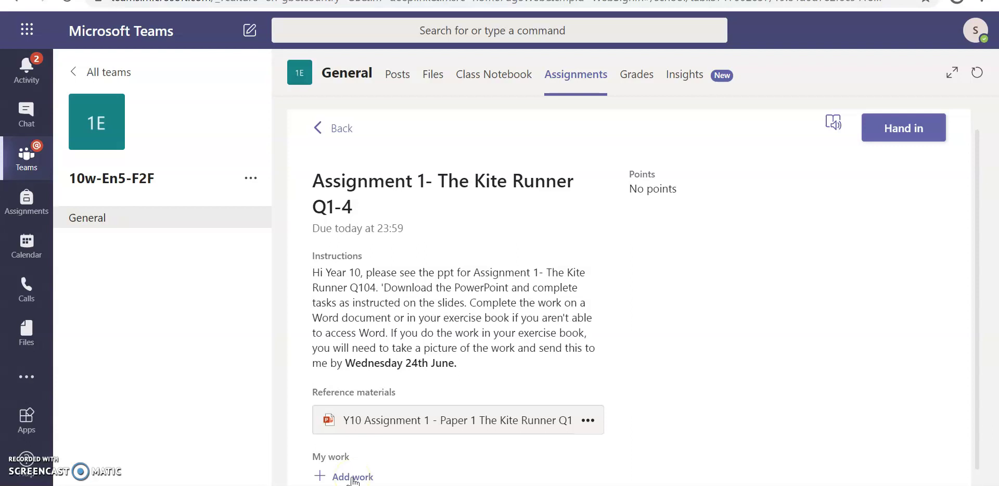
Attach a new Word document named "The Kite Runner" to the assignment as own work
left_click(347, 478)
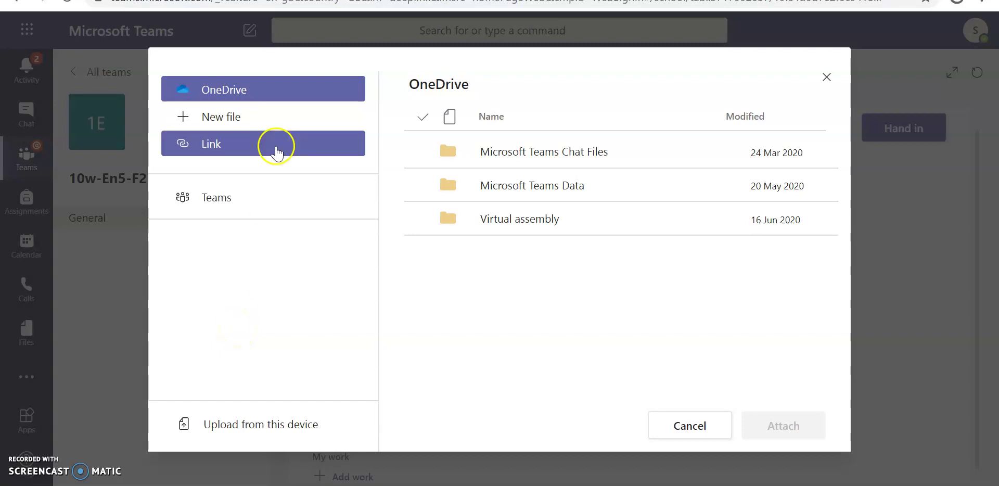
left_click(228, 125)
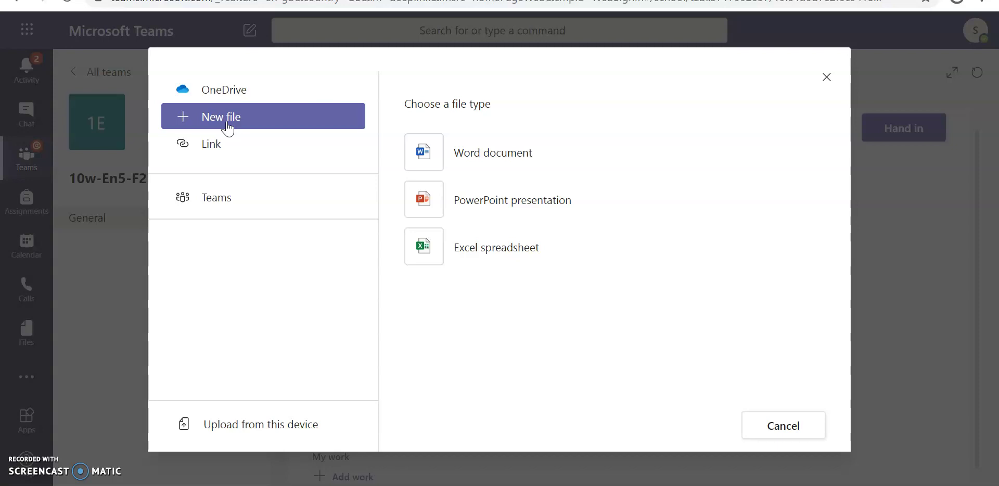
left_click(466, 155)
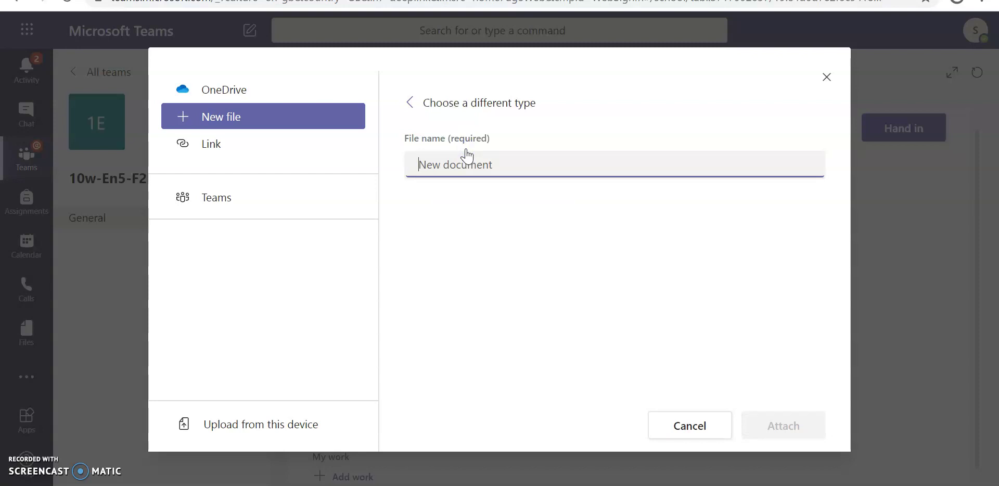
type("The Kite")
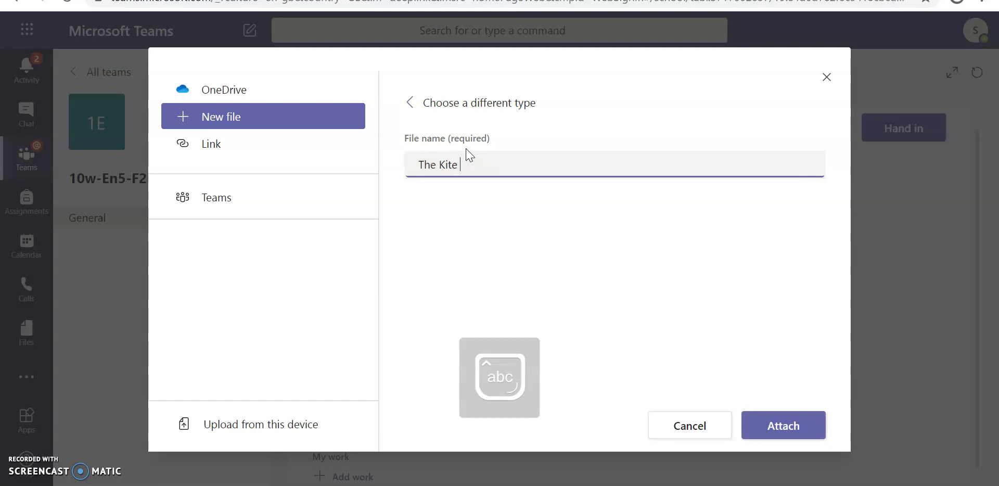
type(" Runner")
left_click(798, 431)
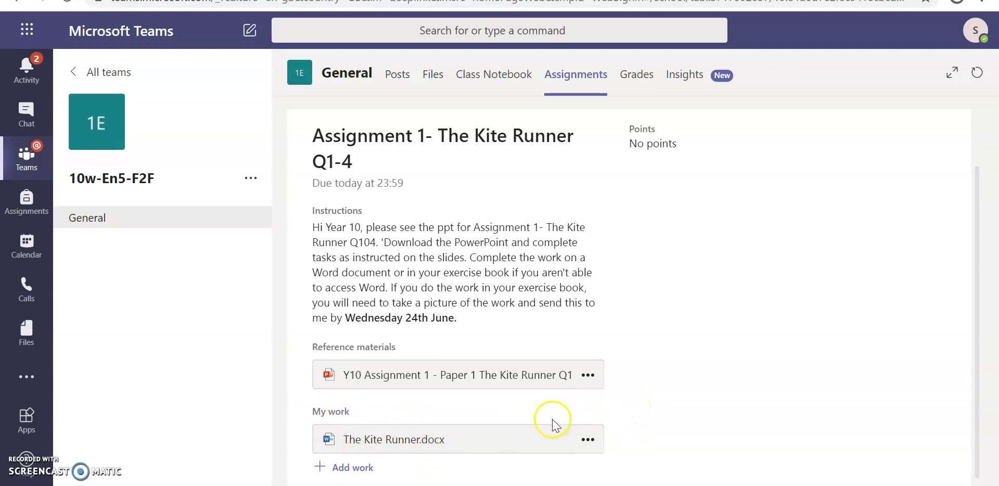
Open The Kite Runner.docx for editing and enter "The Kite Runner" as its first line
left_click(497, 441)
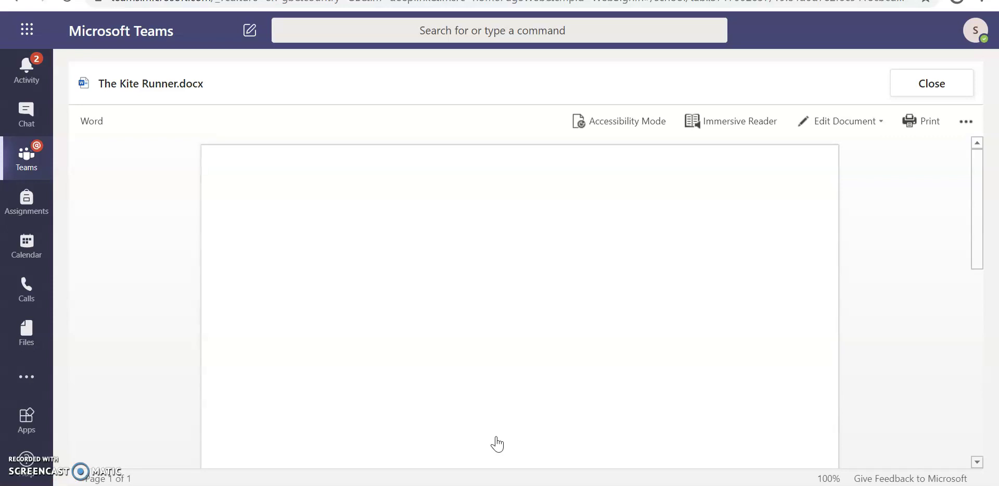
left_click(875, 122)
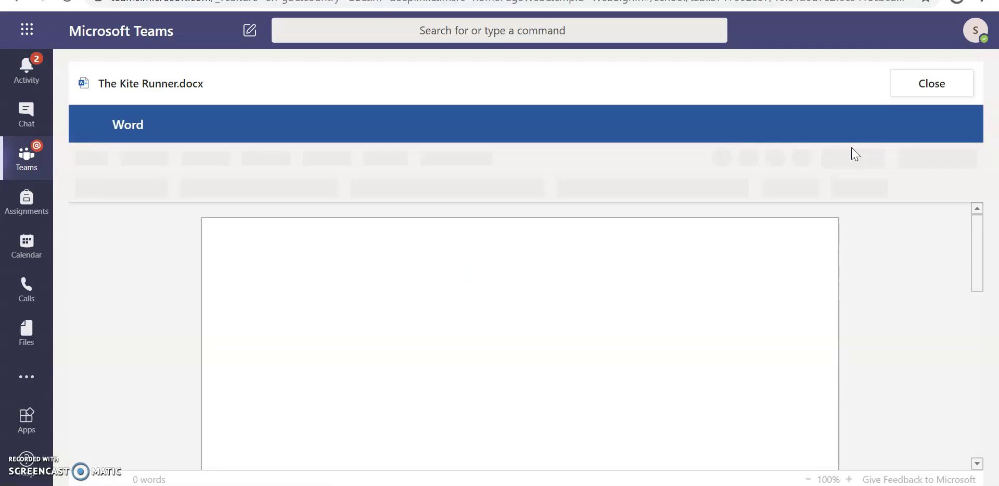
type("The Ki")
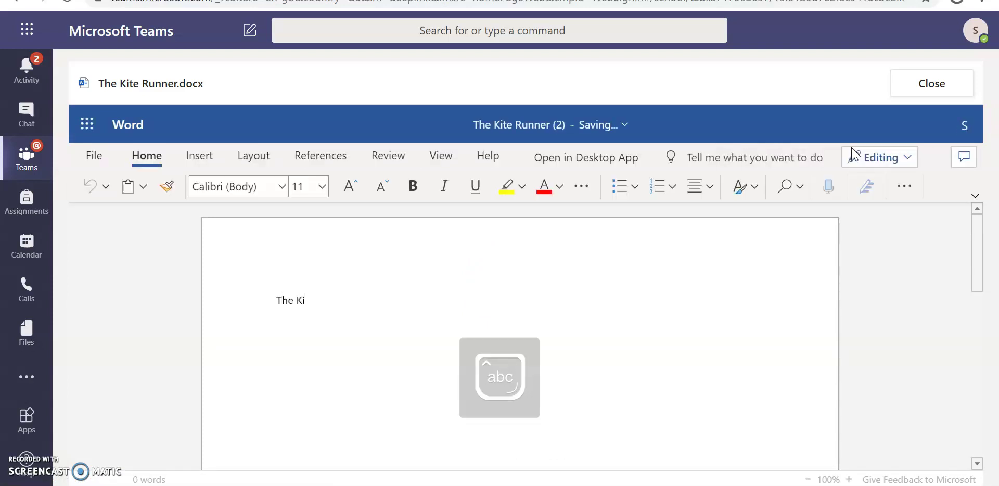
type("te Runner")
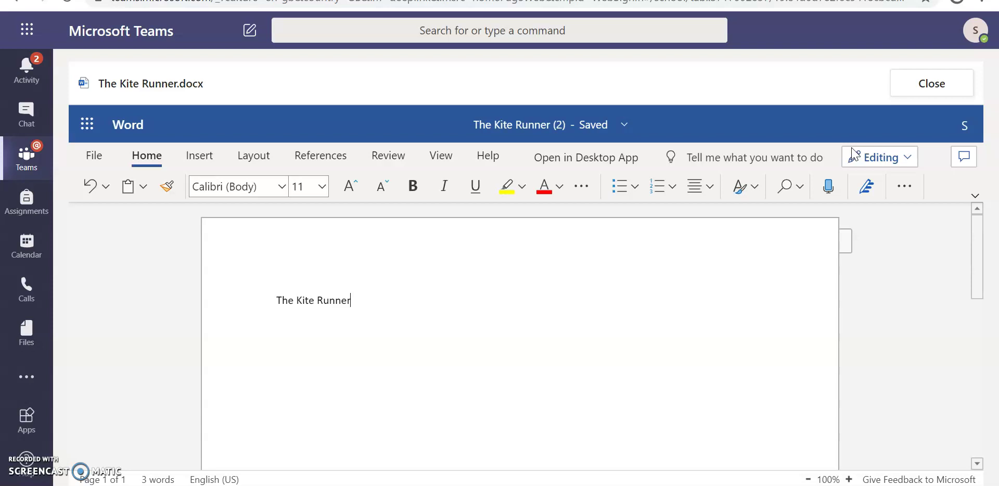
Add a second line to the document reading "You type the answer to the question here."
key("Return")
type("You ty")
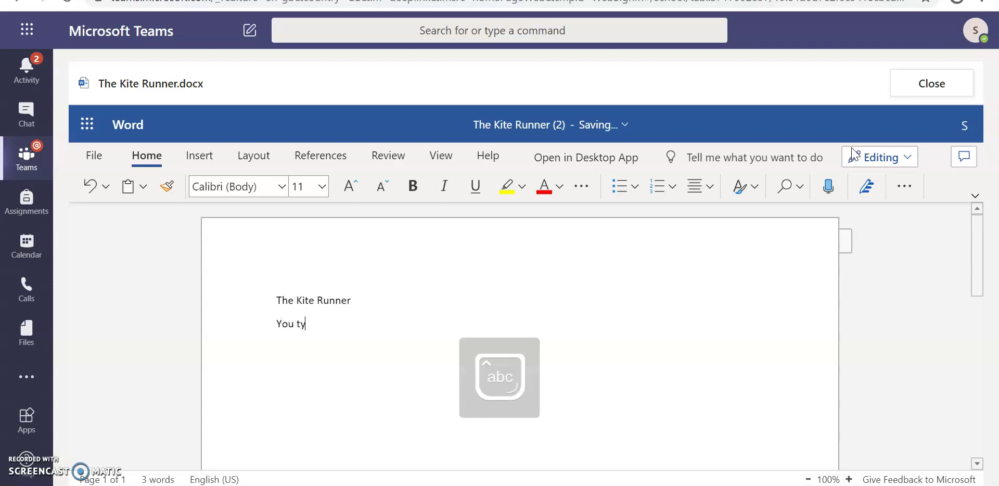
type("pe the answe")
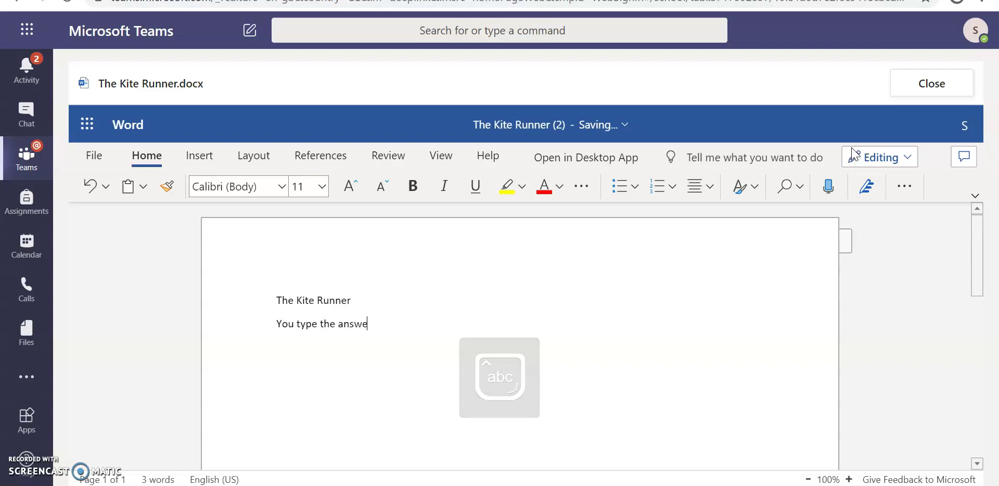
type("r tho the")
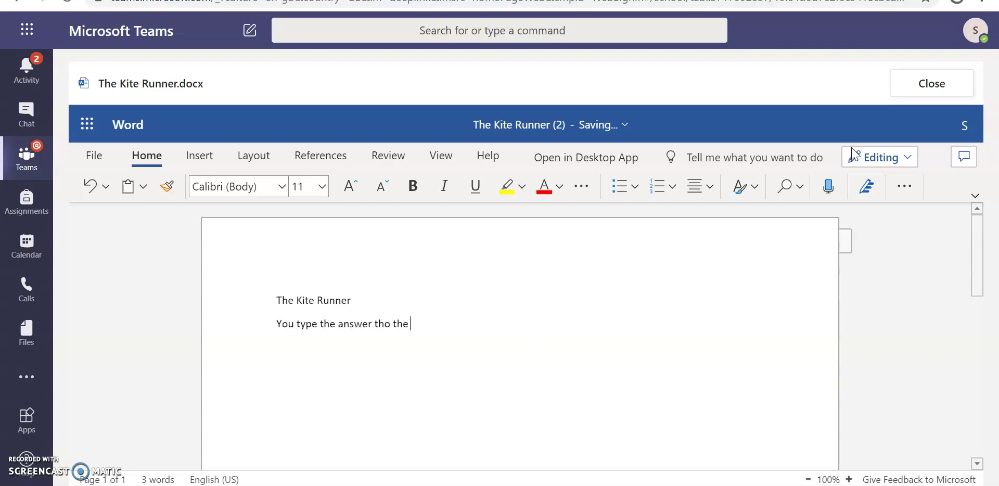
key("BackSpace")
key("BackSpace")
key("BackSpace")
key("BackSpace")
key("BackSpace")
key("BackSpace")
type("o the question here.")
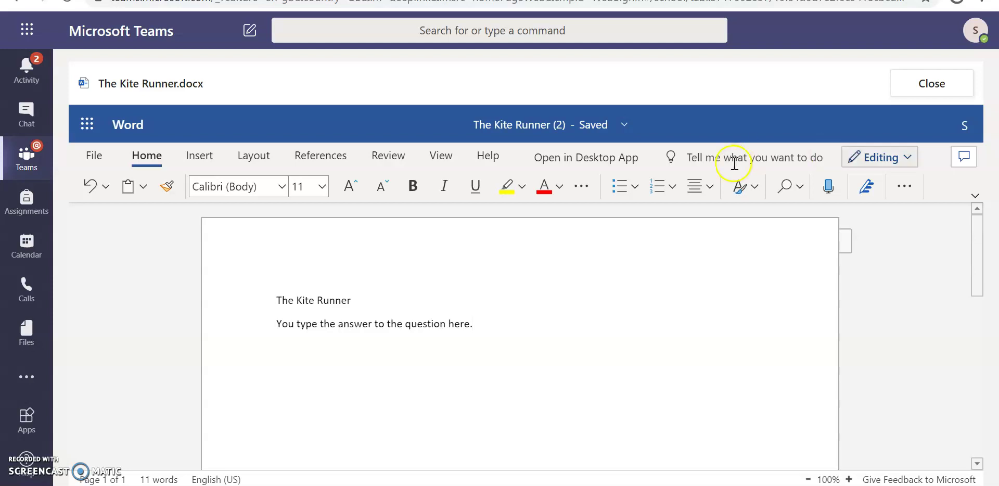
Close the Word document and hand in the Kite Runner assignment
left_click(908, 97)
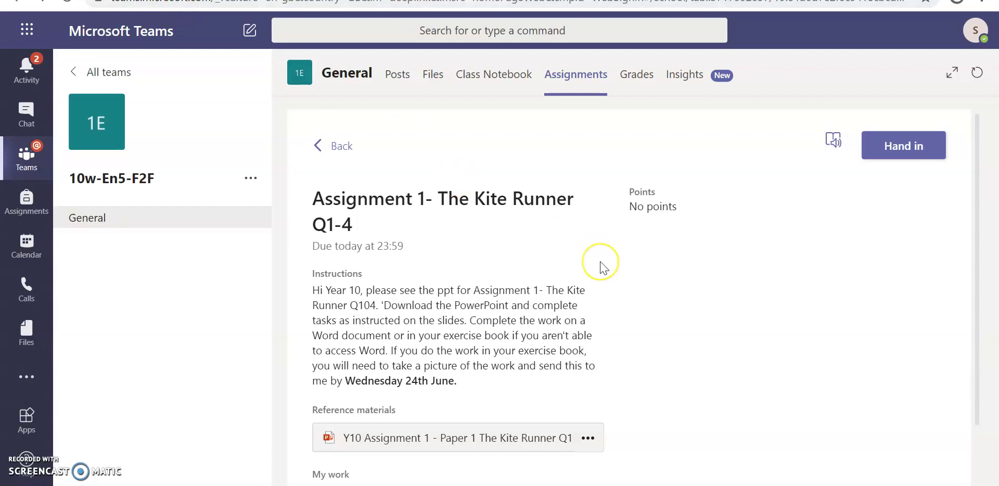
scroll(603, 268, "down", 1)
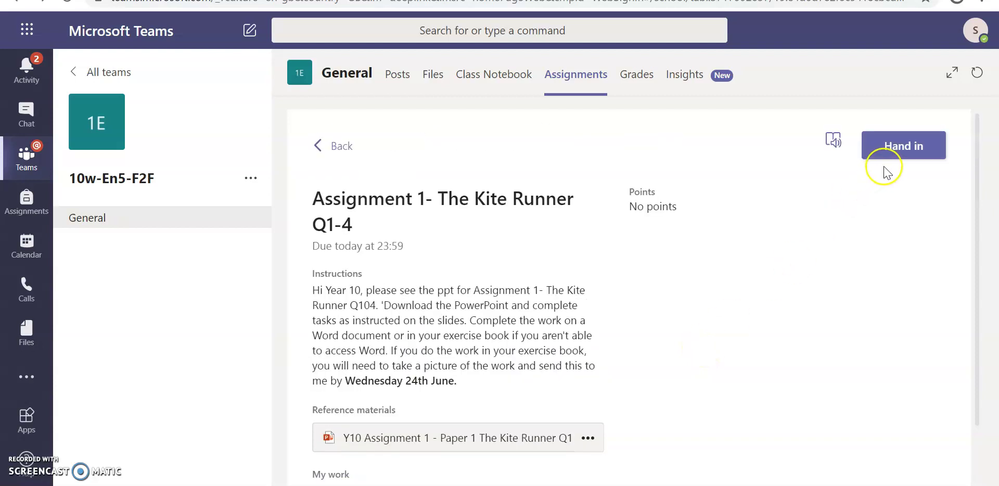
left_click(896, 156)
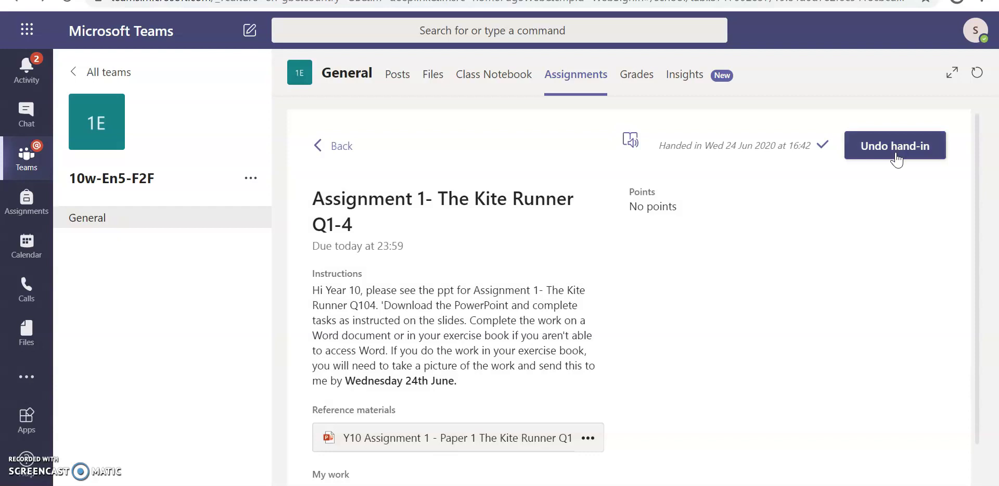